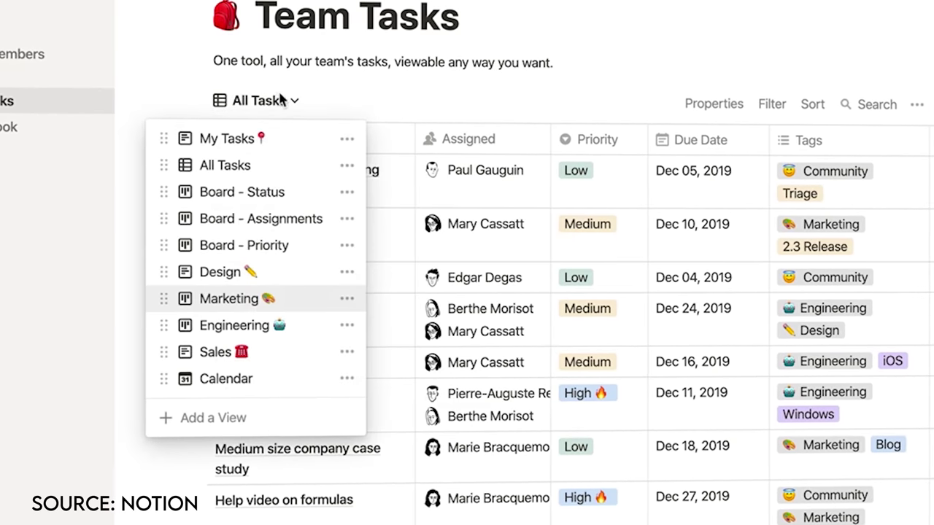
- Show team tasks in the Board - Assignments view, then open Company Home and scroll its mission statement
click(269, 223)
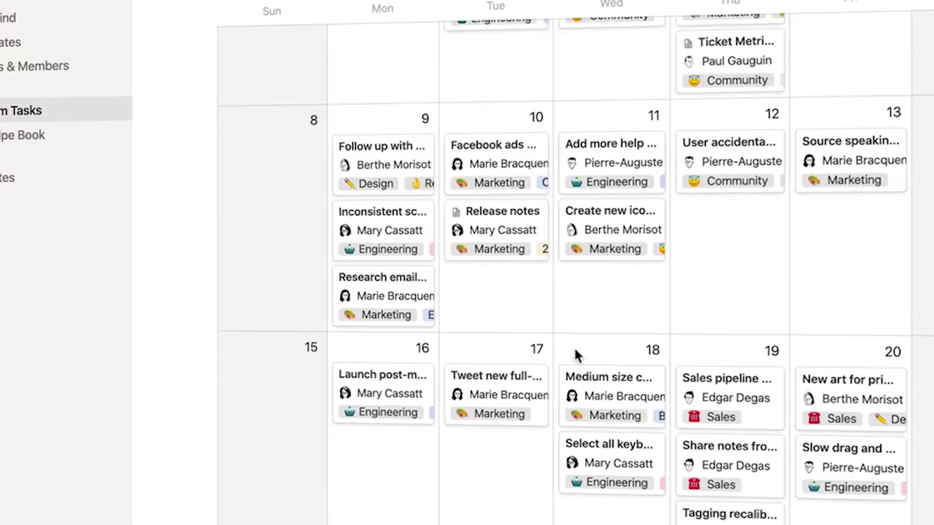
scroll(576, 355, down, 3)
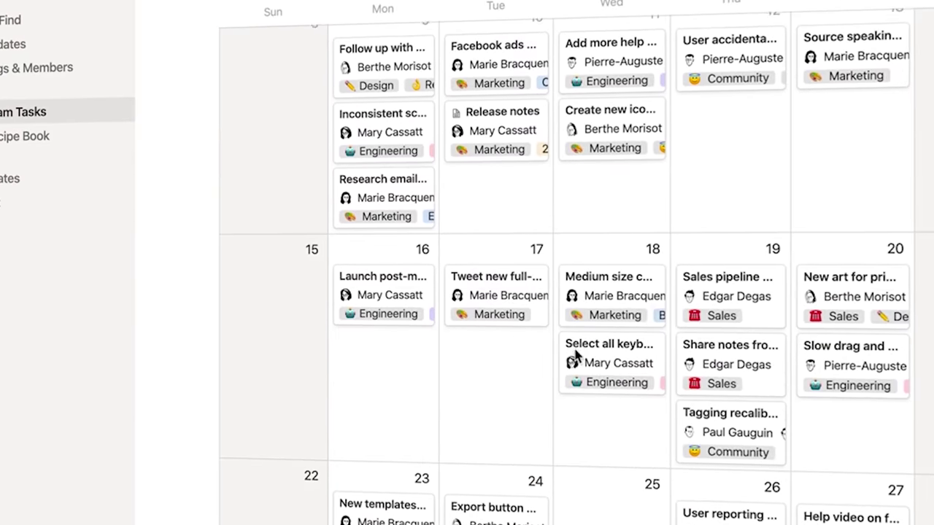
scroll(576, 355, down, 10)
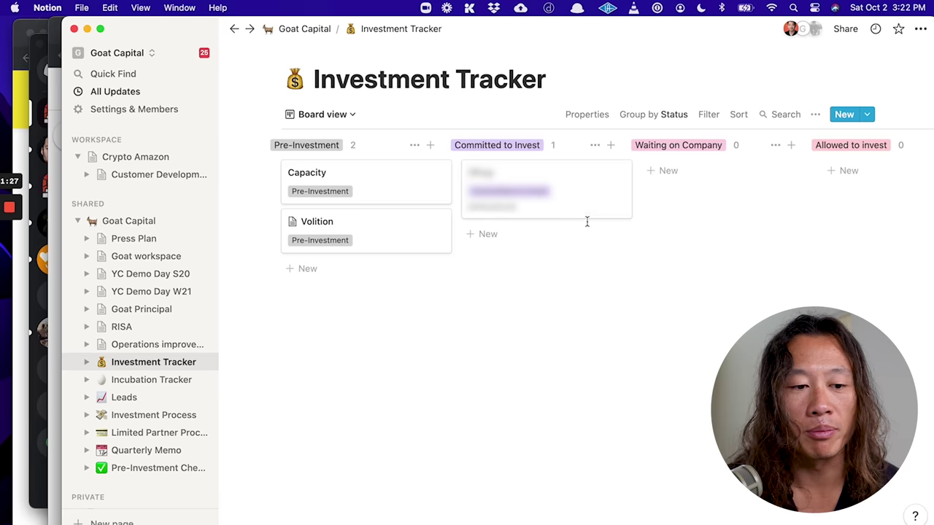
scroll(587, 222, right, 10)
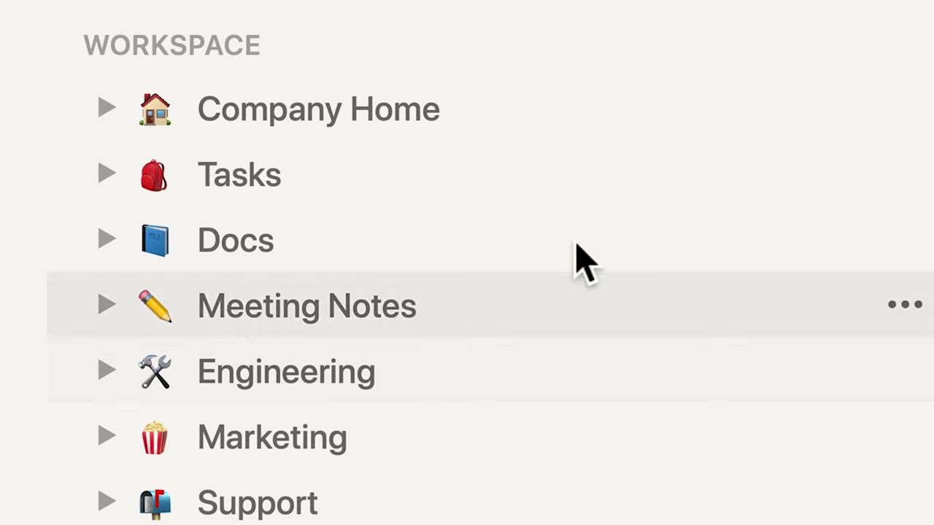
click(498, 129)
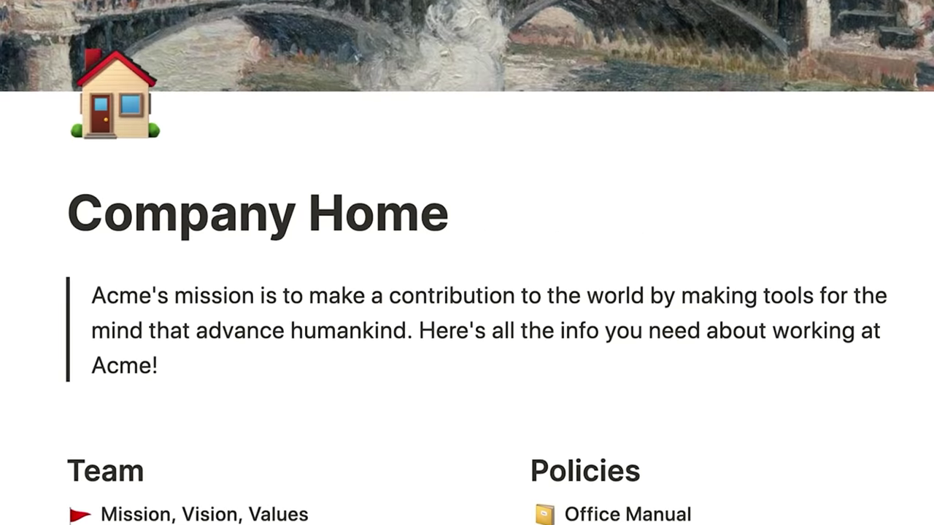
scroll(467, 292, down, 3)
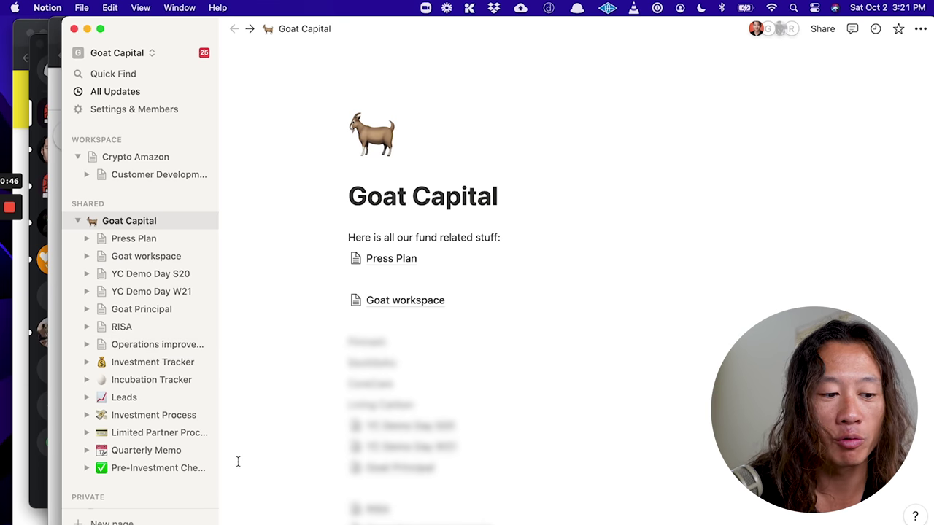
- Open the Investment Tracker board from the Goat Capital sidebar
click(146, 415)
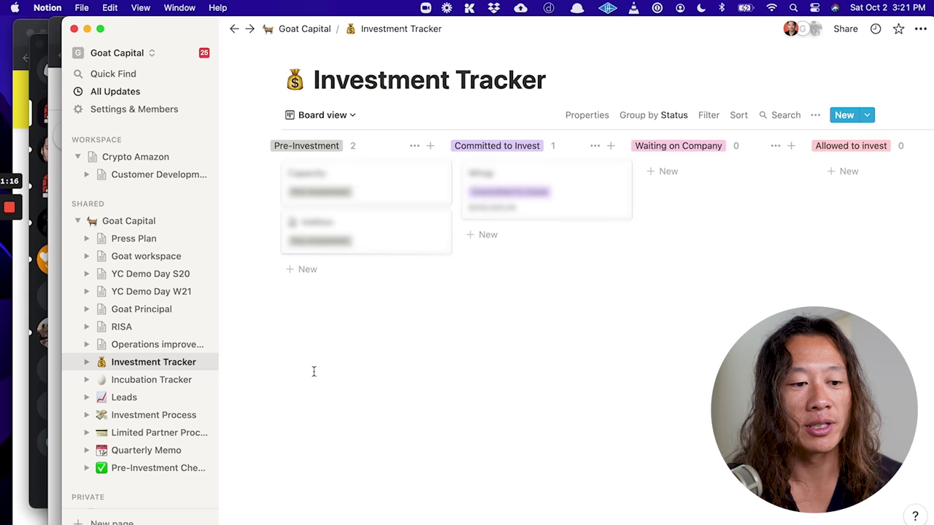
scroll(525, 315, right, 3)
scroll(524, 315, left, 3)
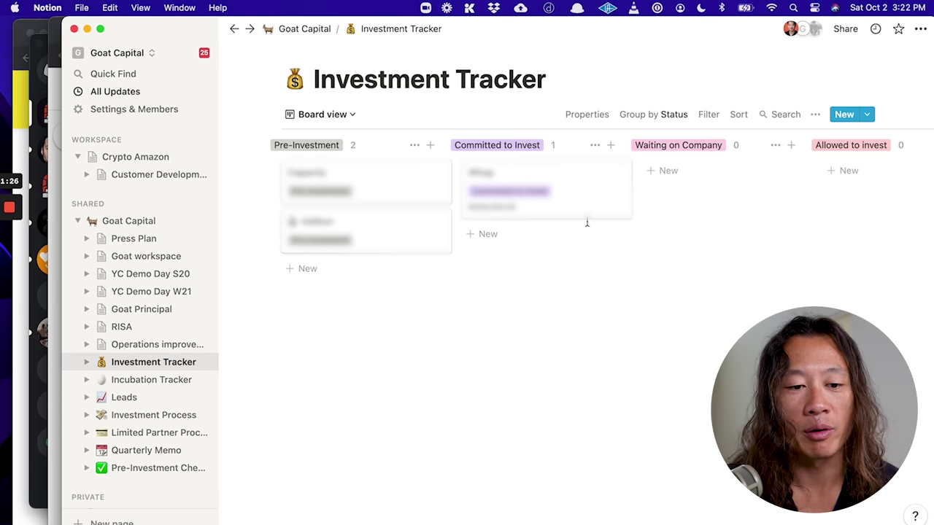
scroll(586, 222, right, 15)
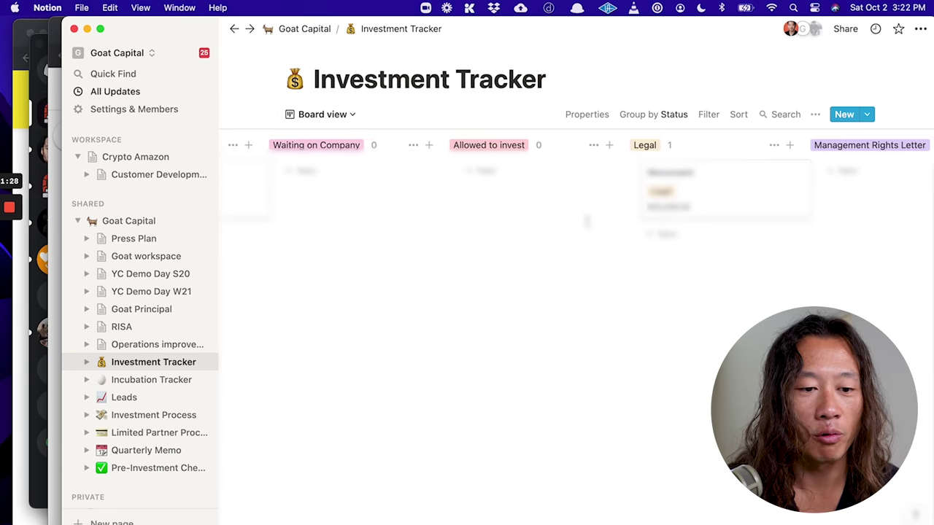
scroll(586, 220, right, 5)
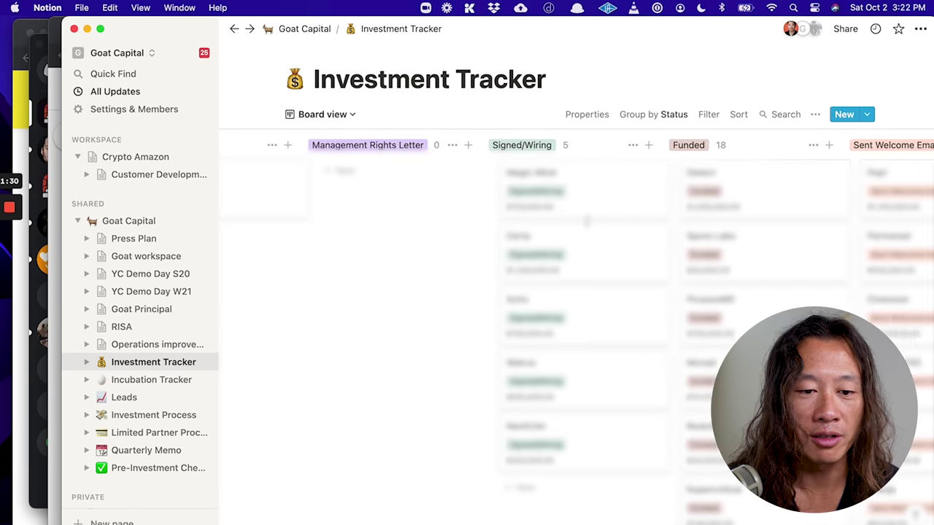
scroll(586, 221, right, 1)
scroll(393, 266, right, 1)
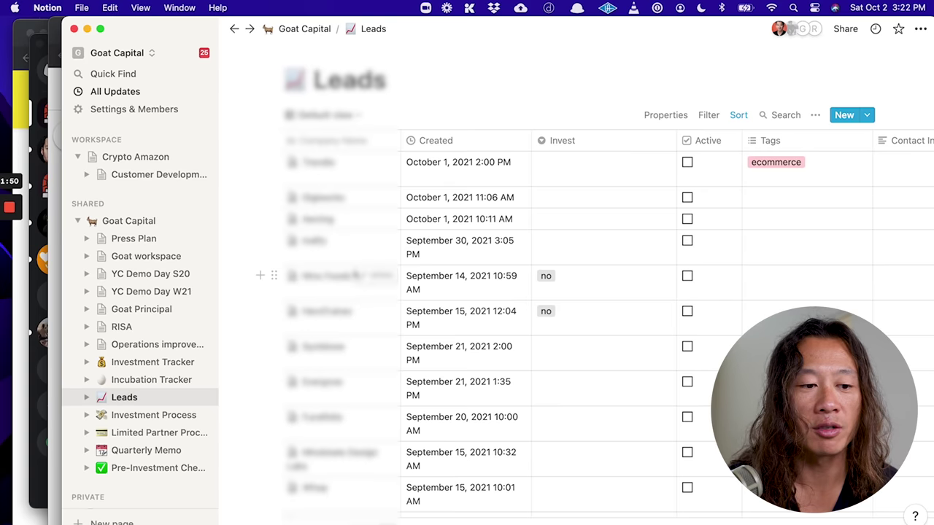
- Create a new Leads entry titled 'Test company'
scroll(467, 291, down, 10)
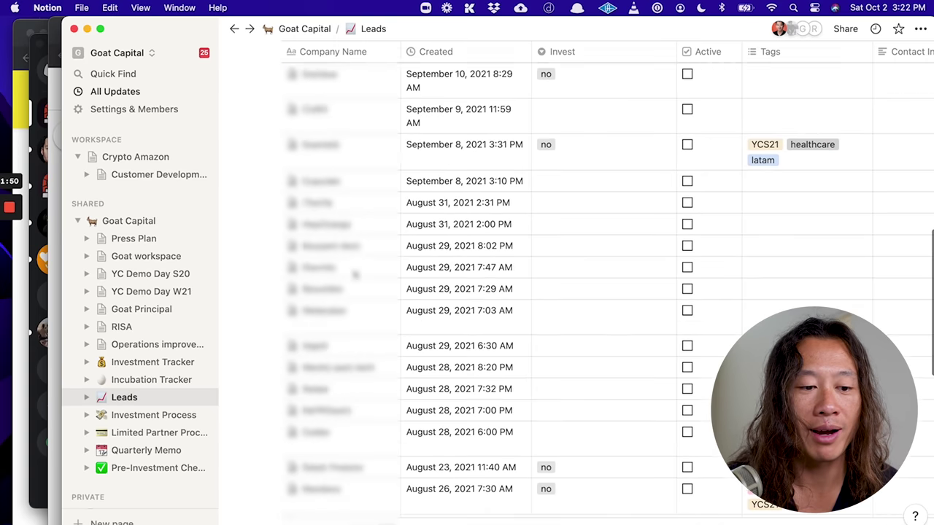
scroll(467, 292, up, 10)
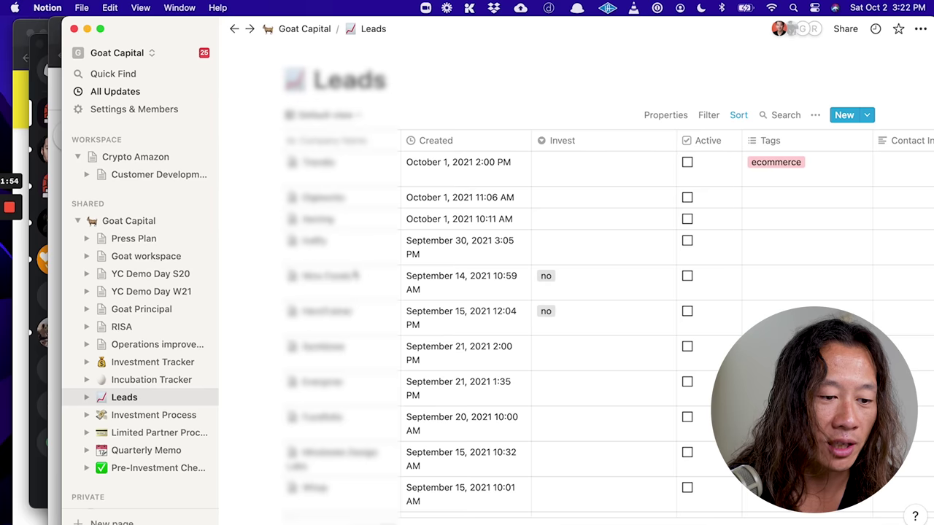
scroll(584, 292, down, 10)
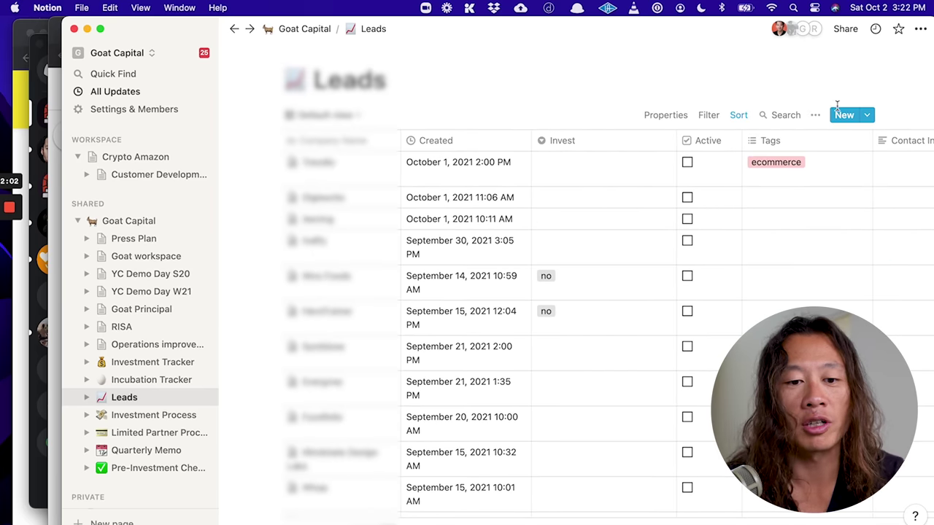
click(844, 116)
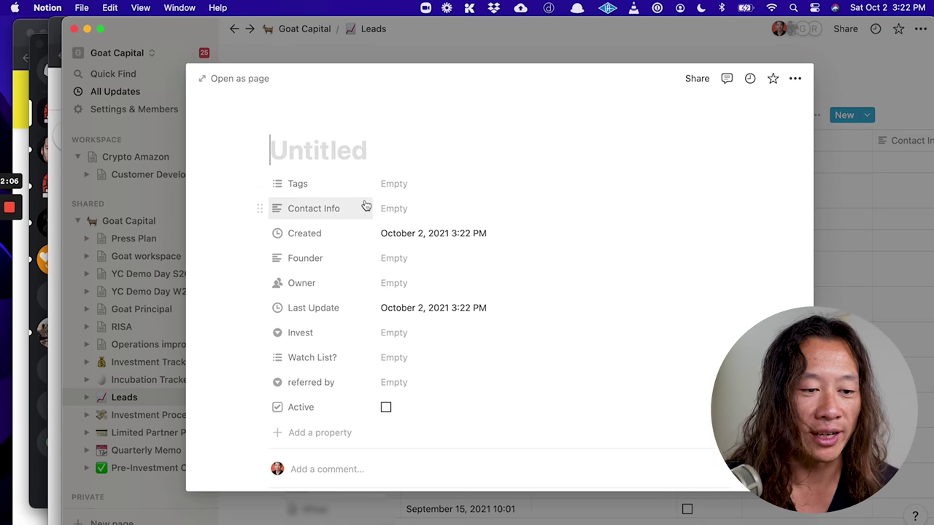
scroll(366, 206, down, 3)
scroll(366, 206, up, 3)
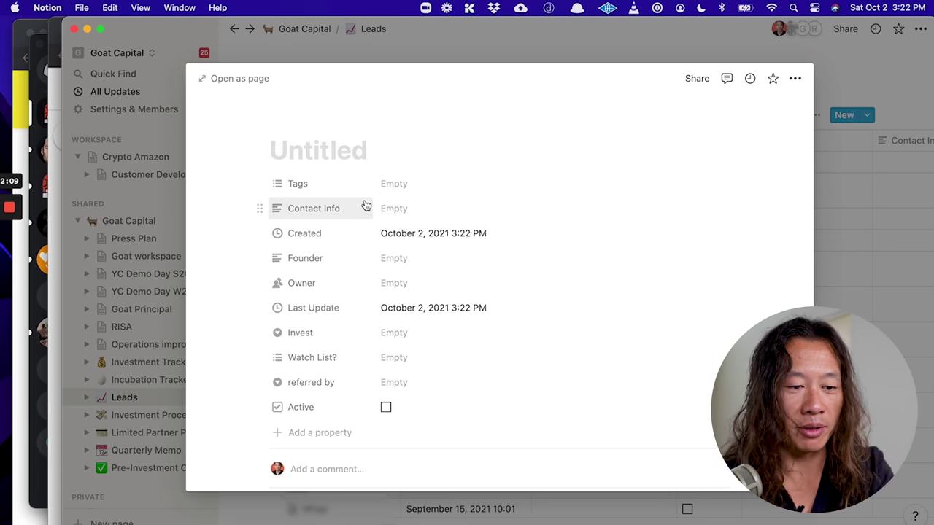
text(Test company)
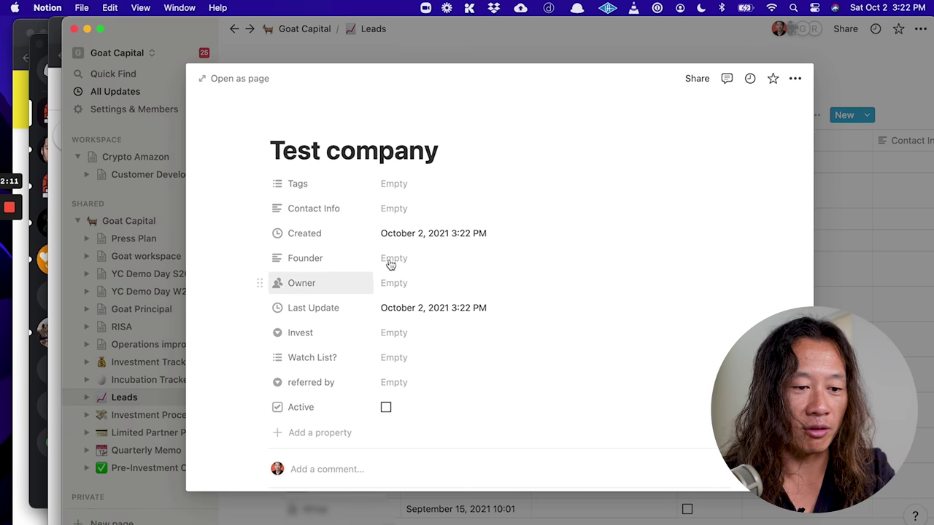
- Fill in the lead's founder name and assign a workspace member as Owner
click(392, 260)
click(399, 286)
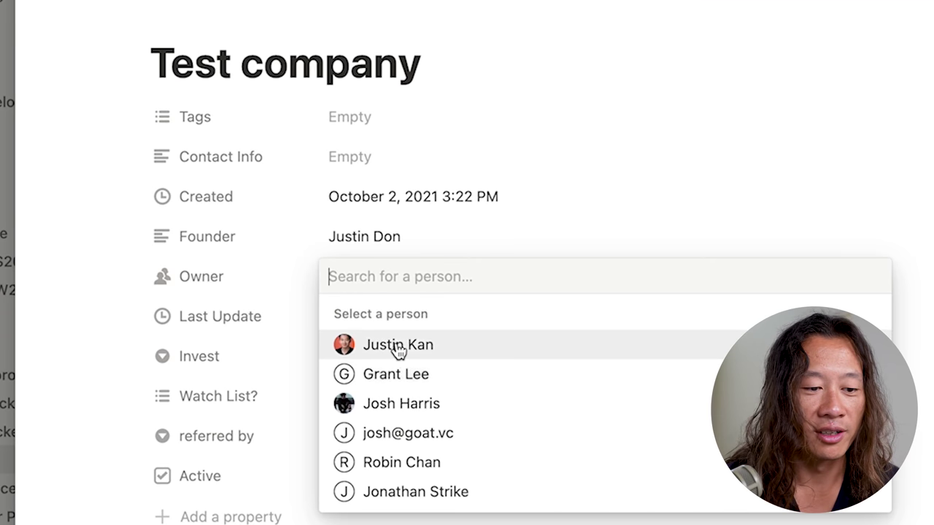
click(396, 346)
click(216, 309)
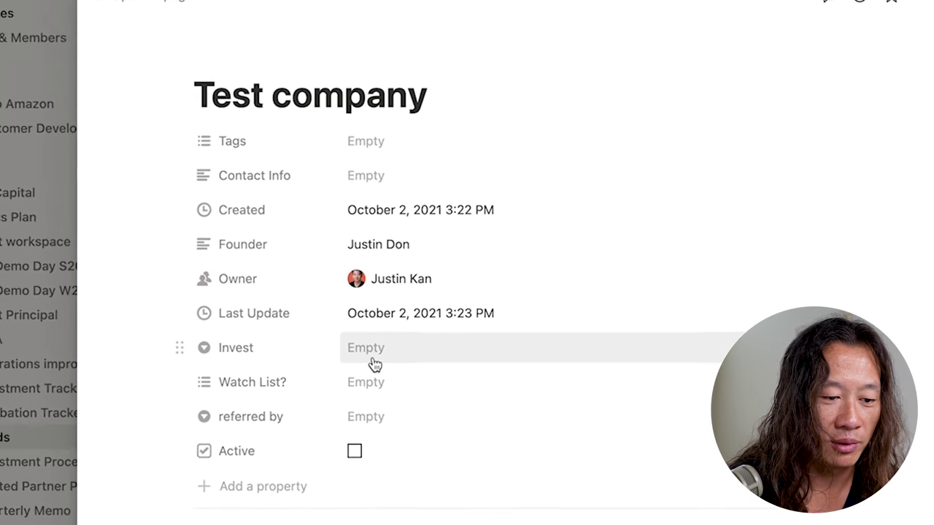
- Make it an empty page with notes: 'Revenue is growing 100% a month' and 'This is a marketplace for creators and advertisers'
scroll(374, 365, down, 3)
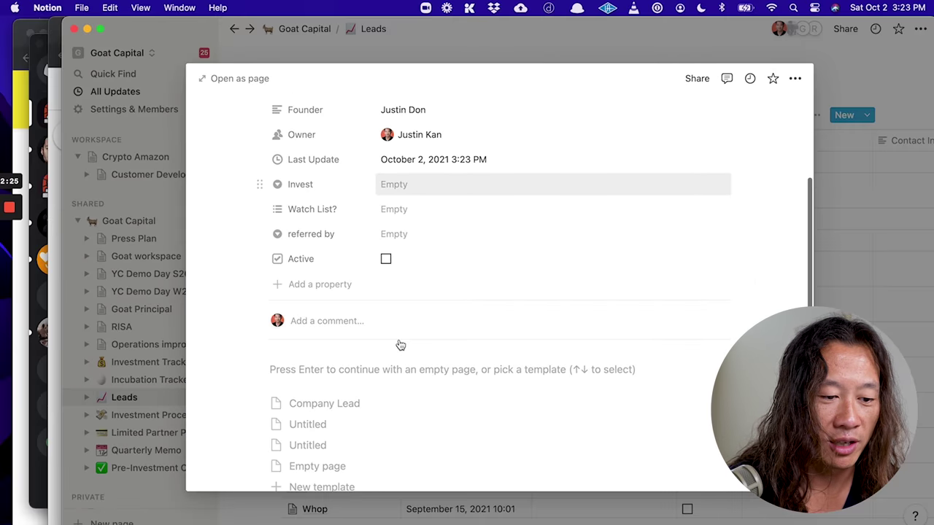
click(369, 371)
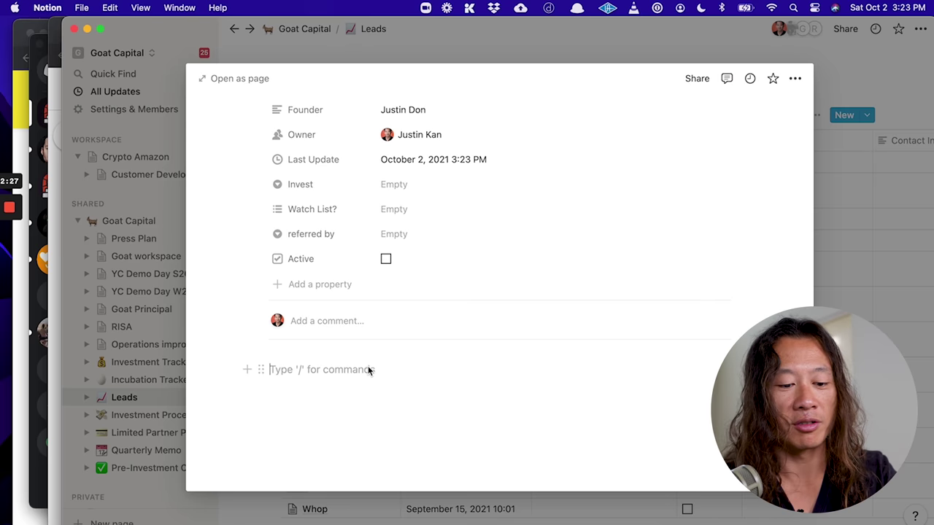
text(Revenue is grow)
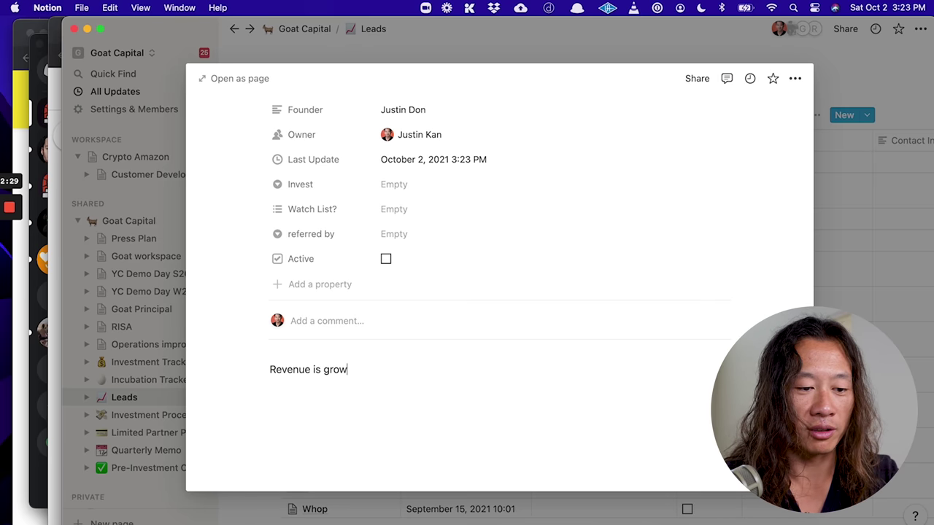
text(ing 1)
text(00% a month)
key(Return)
text(This is a marketplace for creators and advertisers)
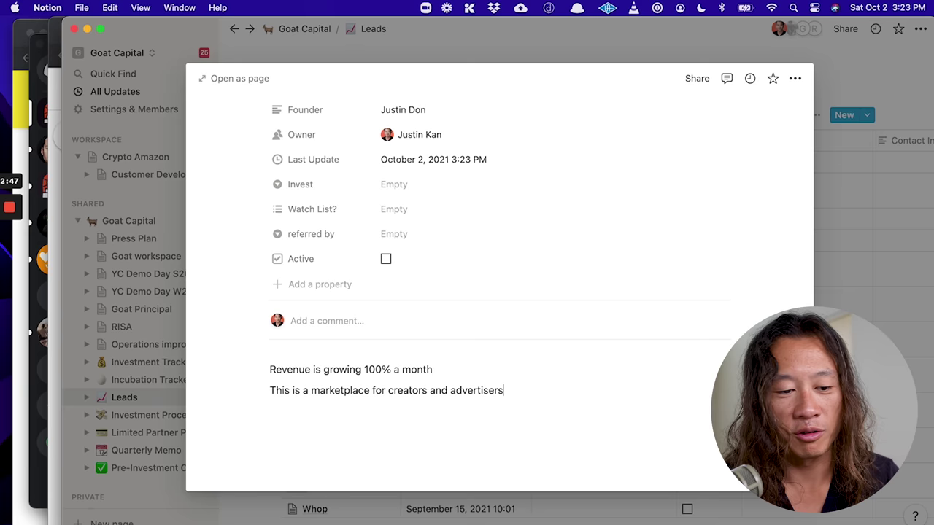
key(Return)
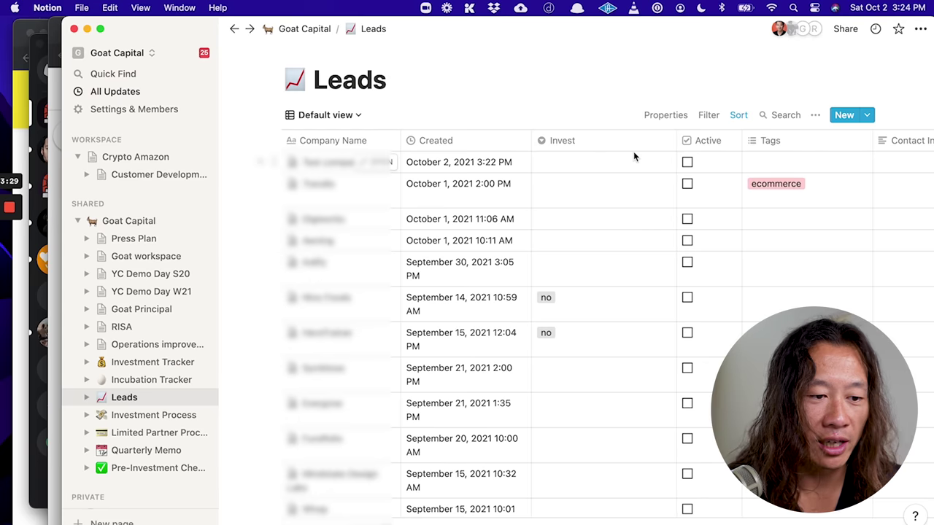
- Search 'chorus' in Quick Find, open Chorus Meditation, and scroll through its properties
key(super+p)
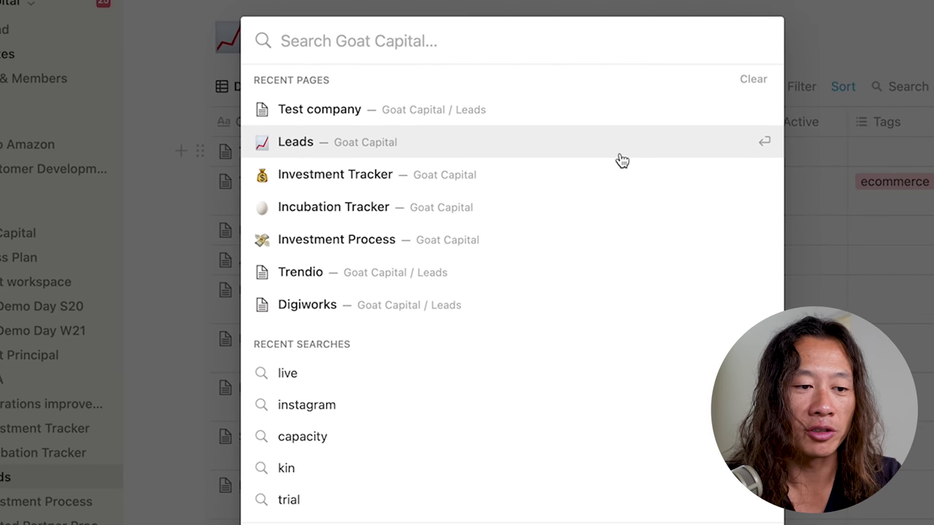
text(chorus)
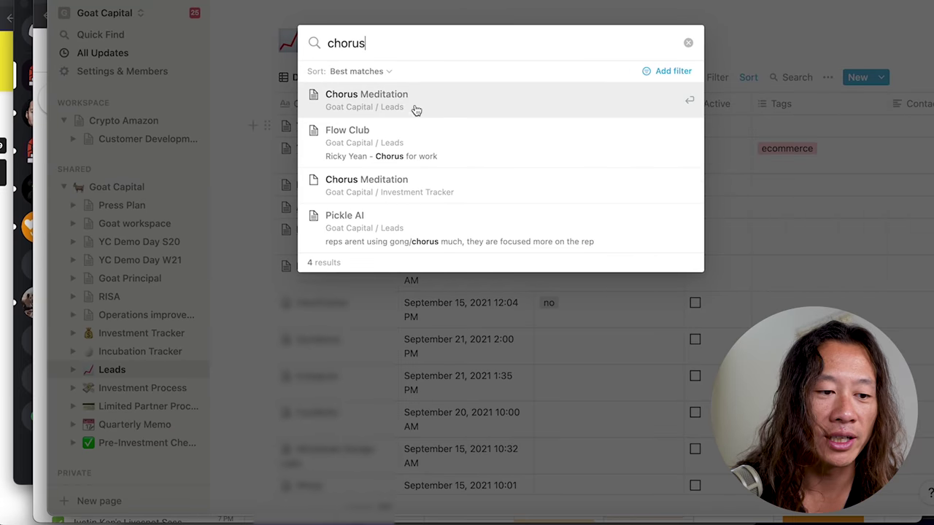
click(407, 100)
scroll(431, 258, down, 3)
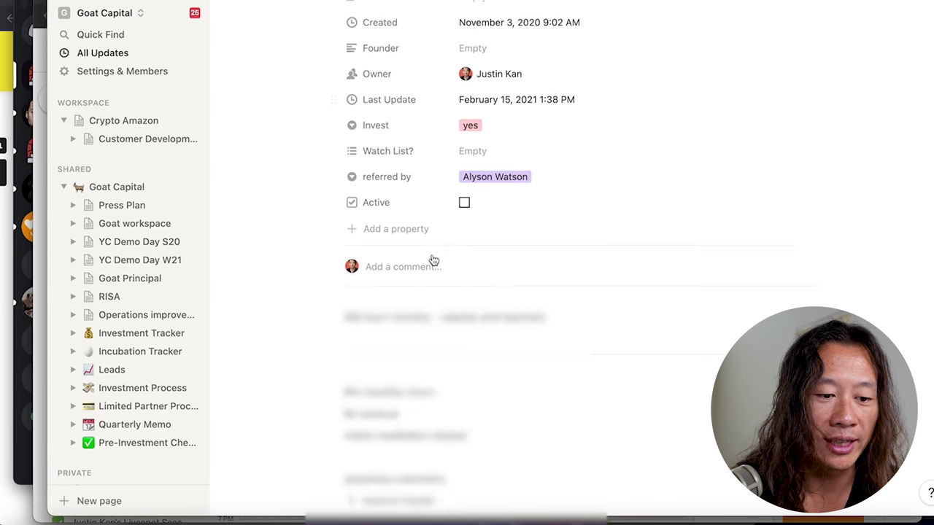
scroll(433, 260, down, 3)
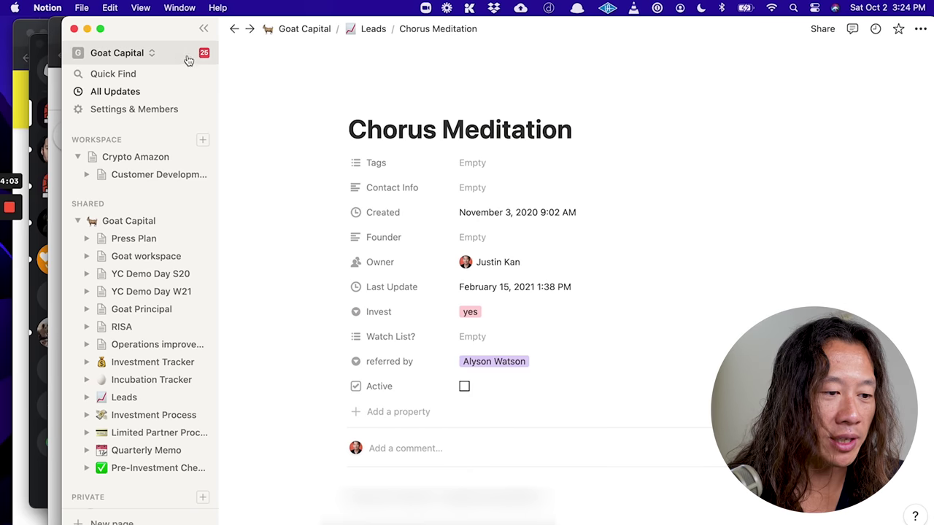
click(171, 51)
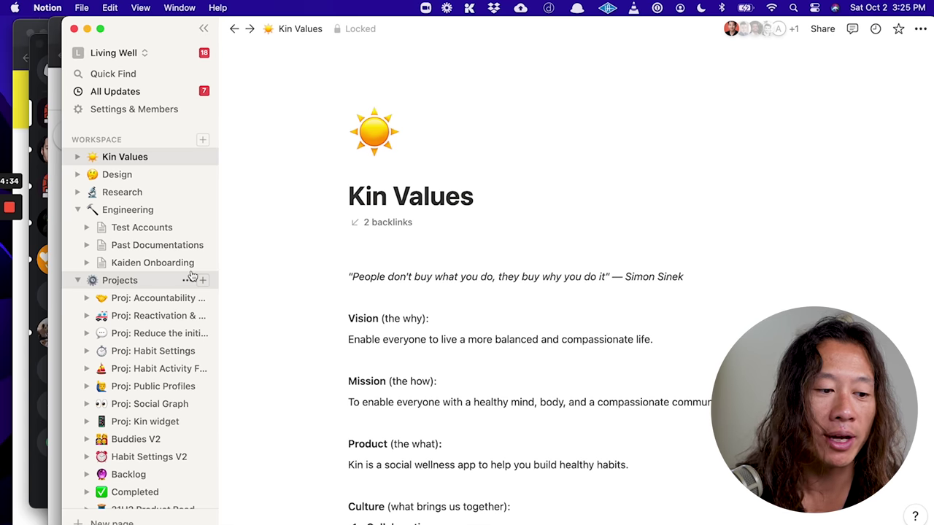
- Scroll through the Kin Values vision, mission, product and culture sections, then open Test Accounts
scroll(163, 355, down, 3)
scroll(159, 396, up, 3)
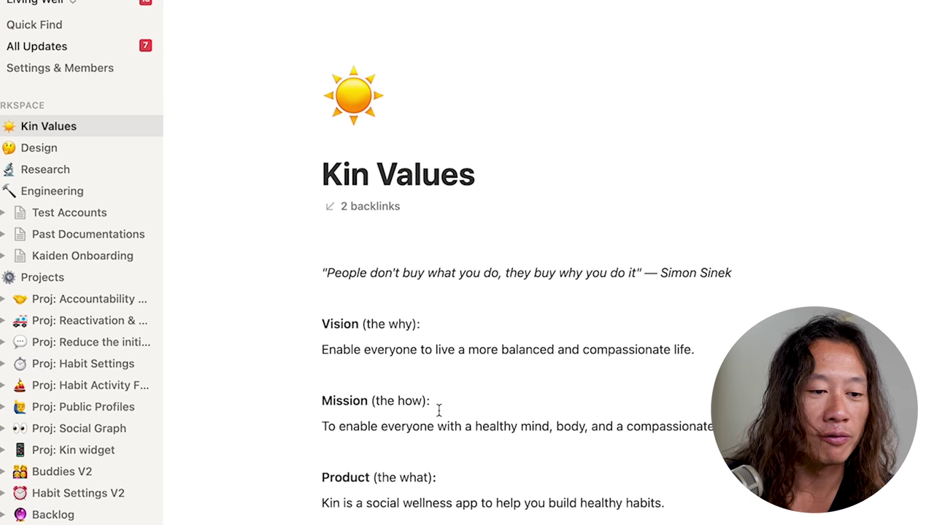
scroll(438, 410, down, 2)
scroll(438, 410, down, 2)
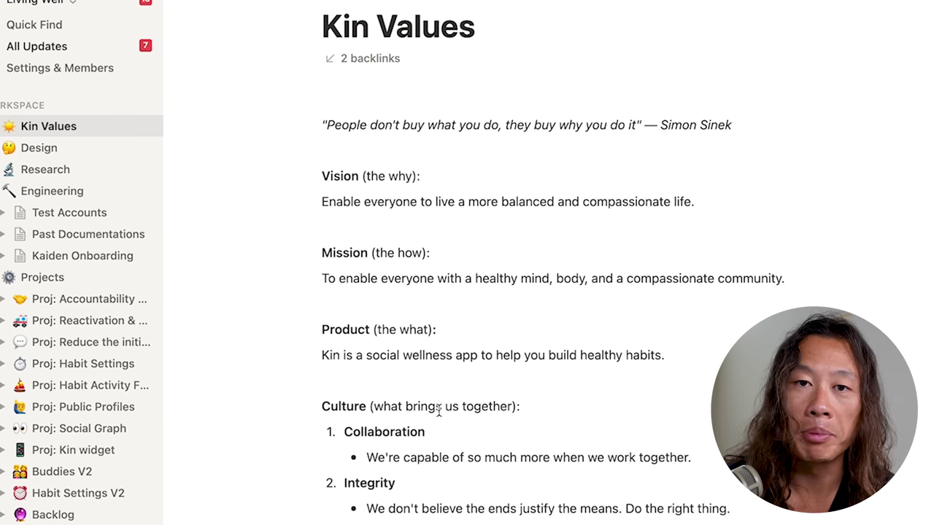
scroll(438, 410, down, 1)
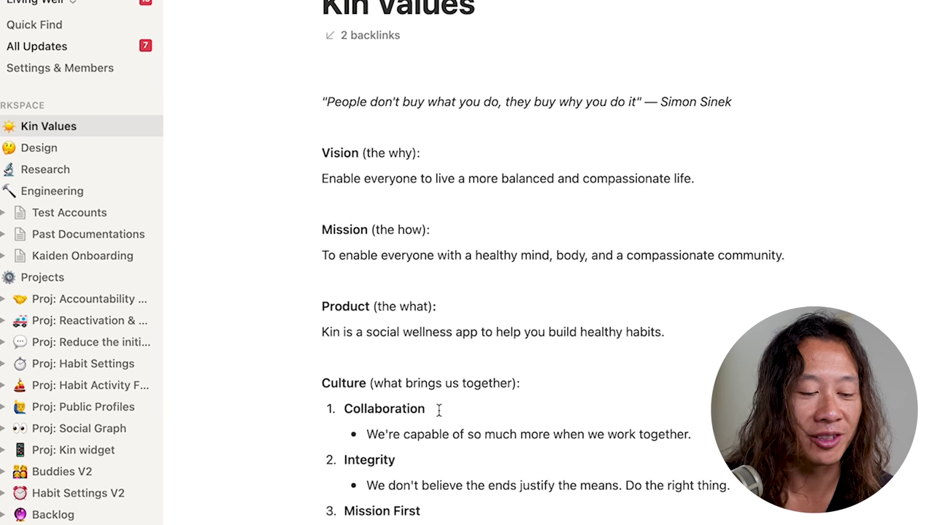
scroll(438, 410, down, 2)
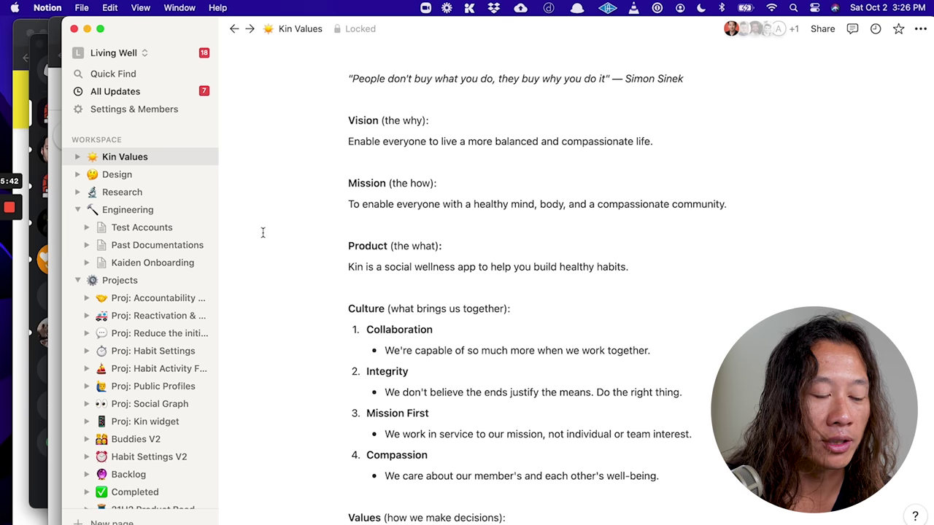
click(137, 234)
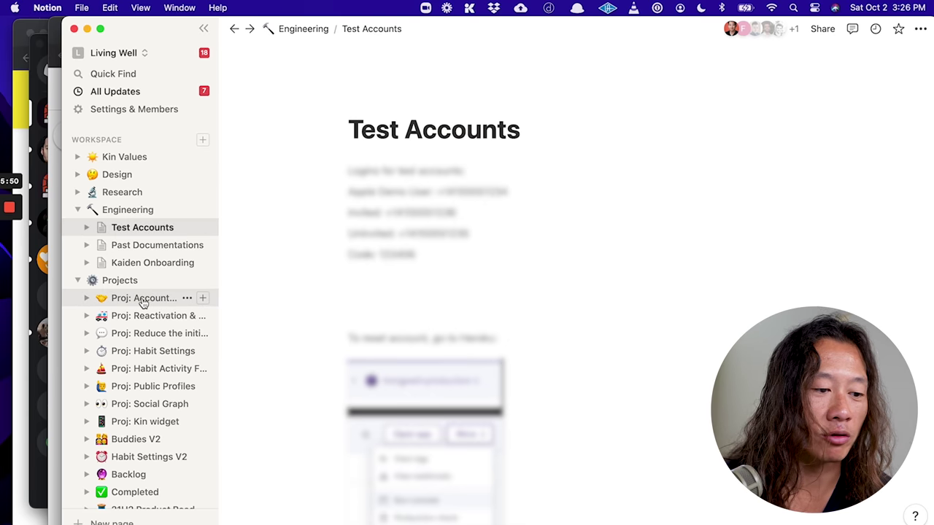
- Open the Proj: Accountability Buddies page under Projects
click(144, 299)
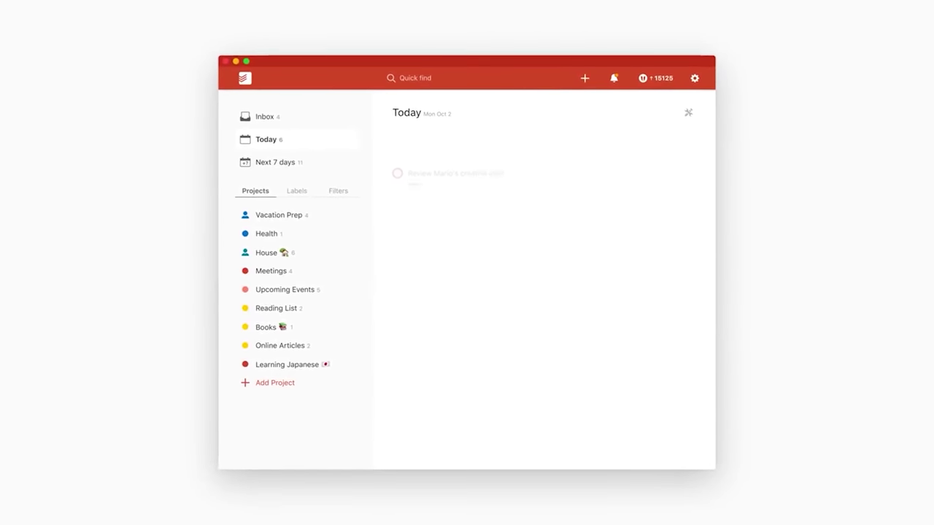
- Add a Todoist task 'Water the plants', then go to the Inbox
click(589, 71)
text(Water the plants)
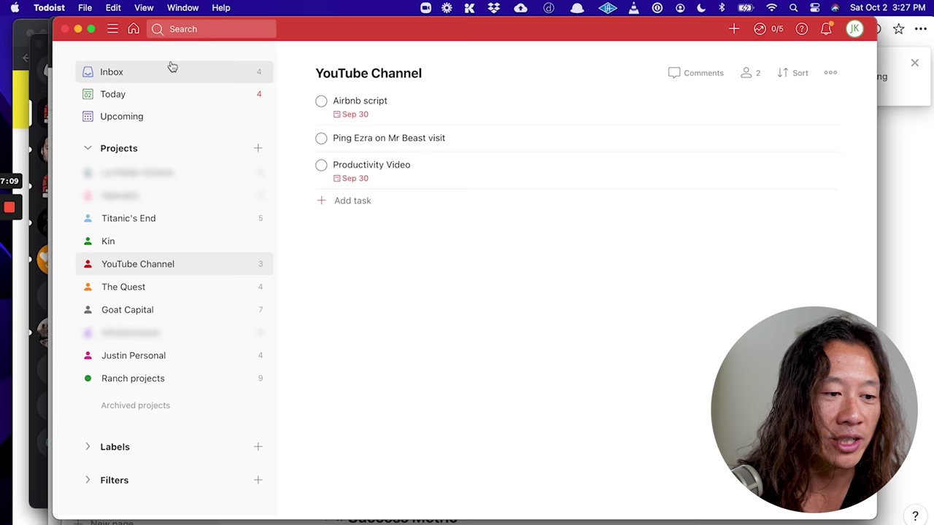
click(171, 67)
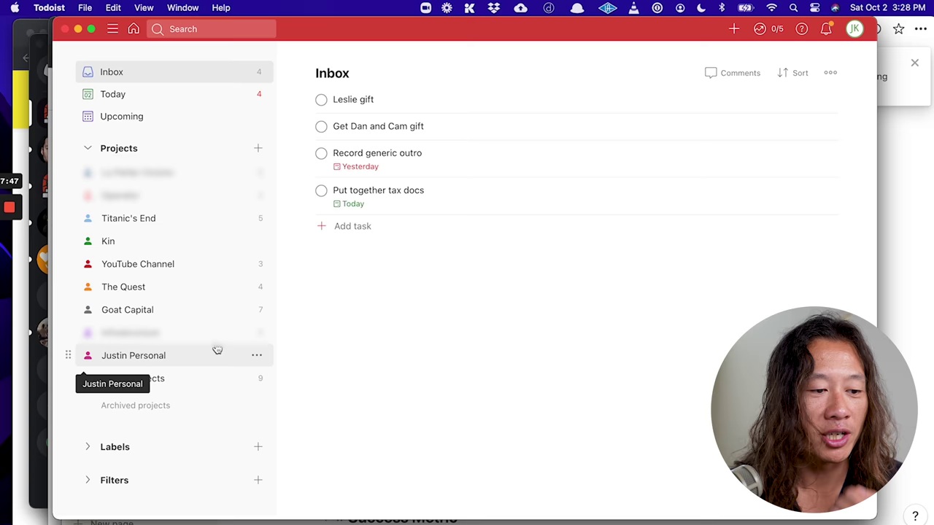
- Go back to YouTube Channel, then open the personal project's task list
click(186, 267)
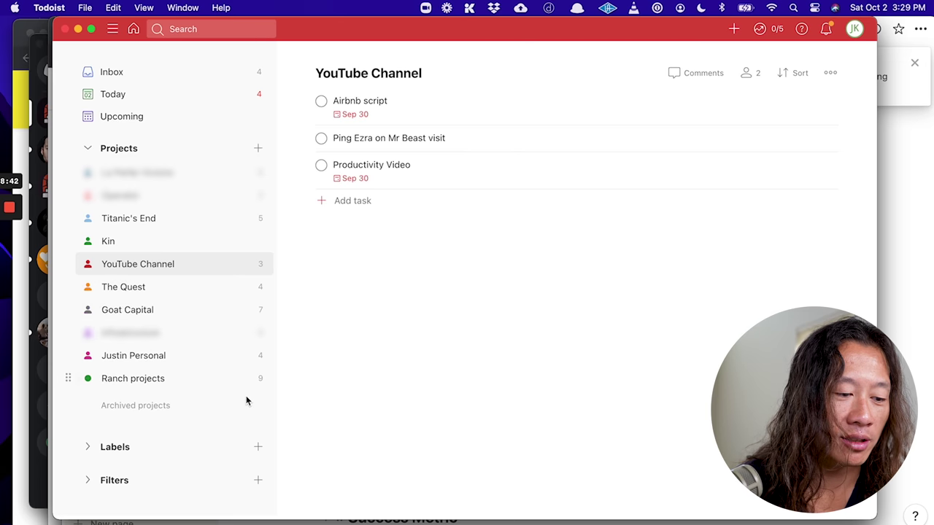
click(219, 355)
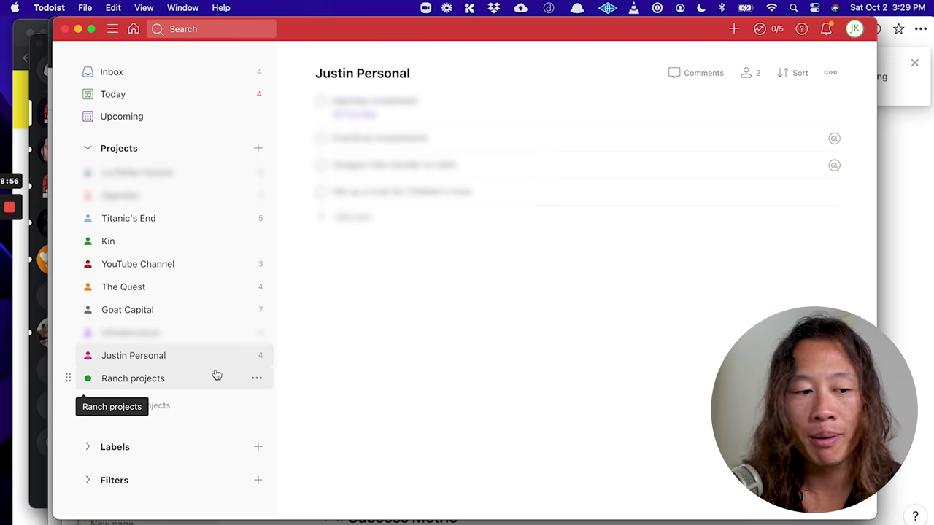
- Open the Ranch projects task list in Todoist
click(217, 375)
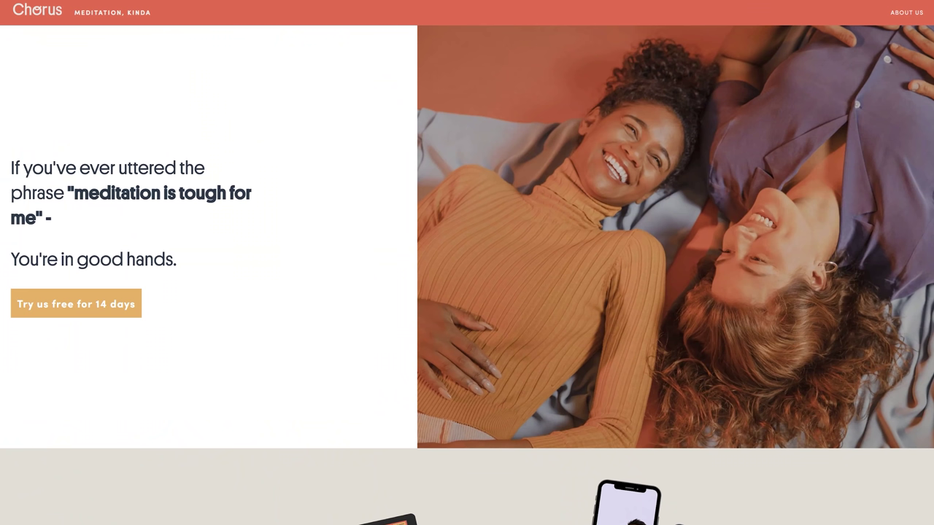
scroll(467, 291, down, 10)
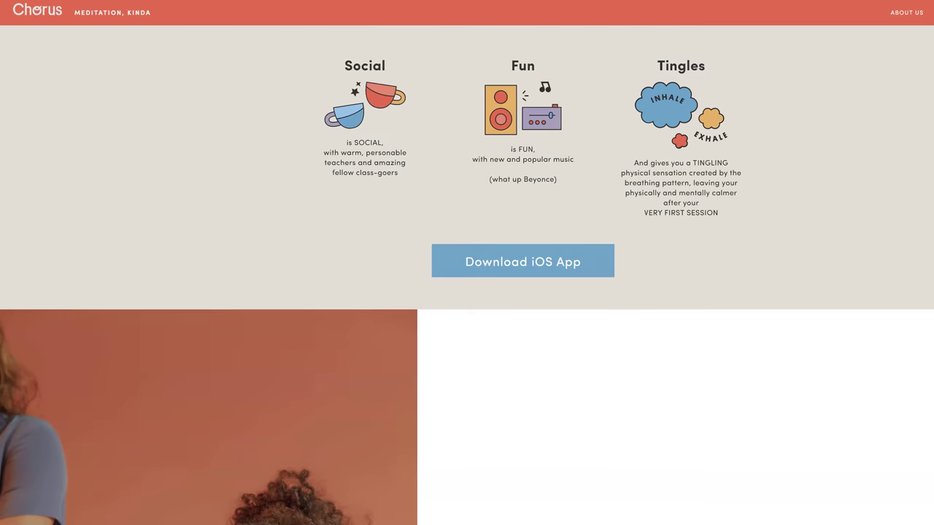
scroll(467, 292, down, 3)
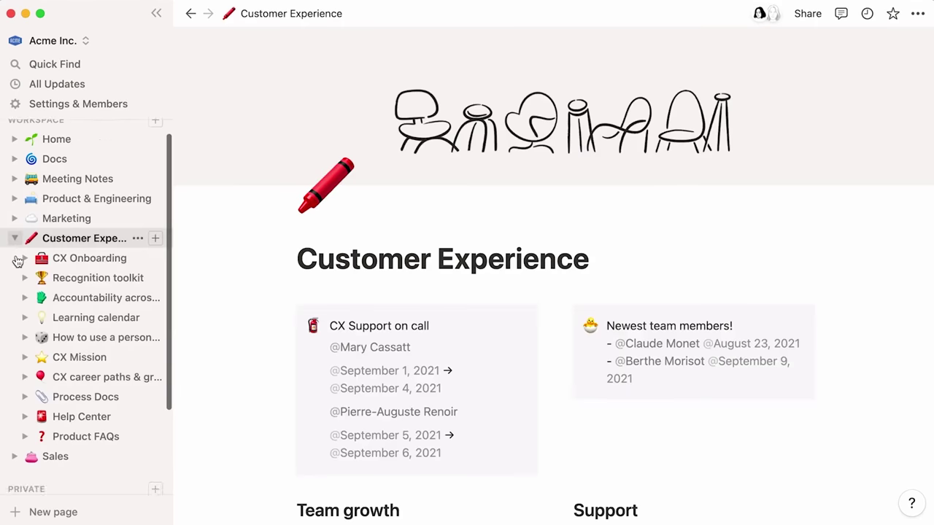
- Scroll down the Customer Experience page to its subpages
scroll(18, 261, down, 3)
- Browse the sidebar to the Home page and show Meeting Notes in the By Team board view
click(24, 335)
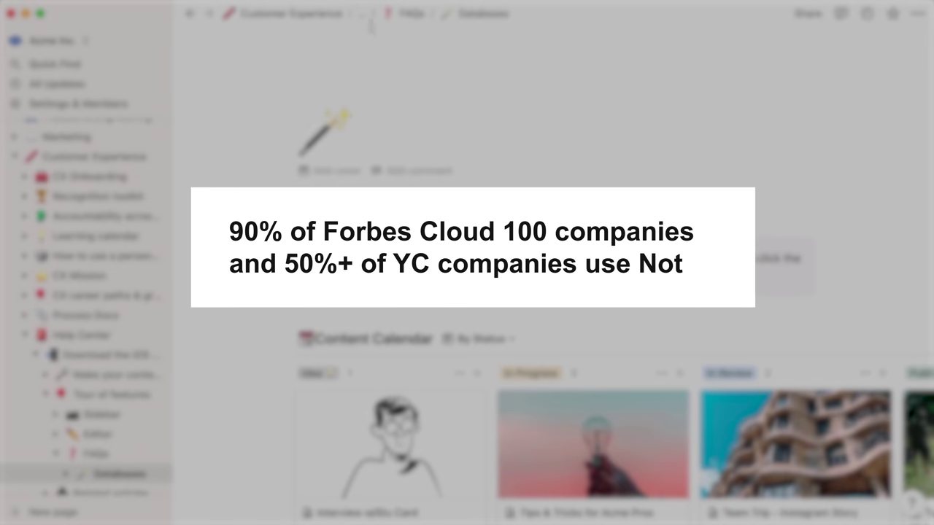
click(363, 13)
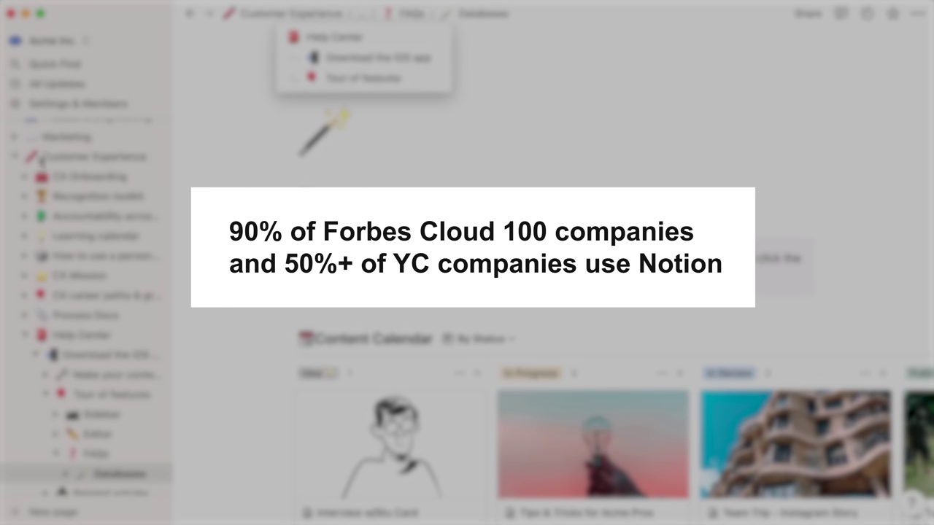
click(14, 158)
click(16, 159)
scroll(198, 256, down, 3)
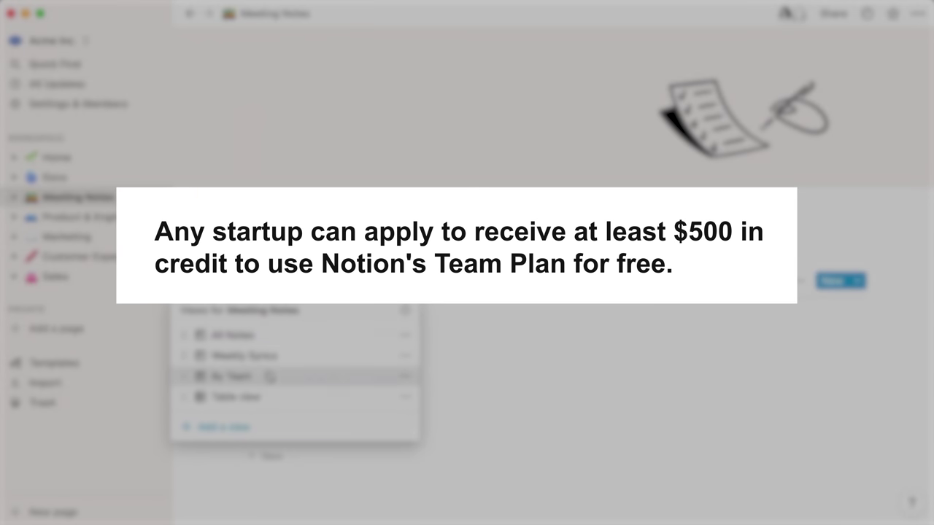
click(269, 376)
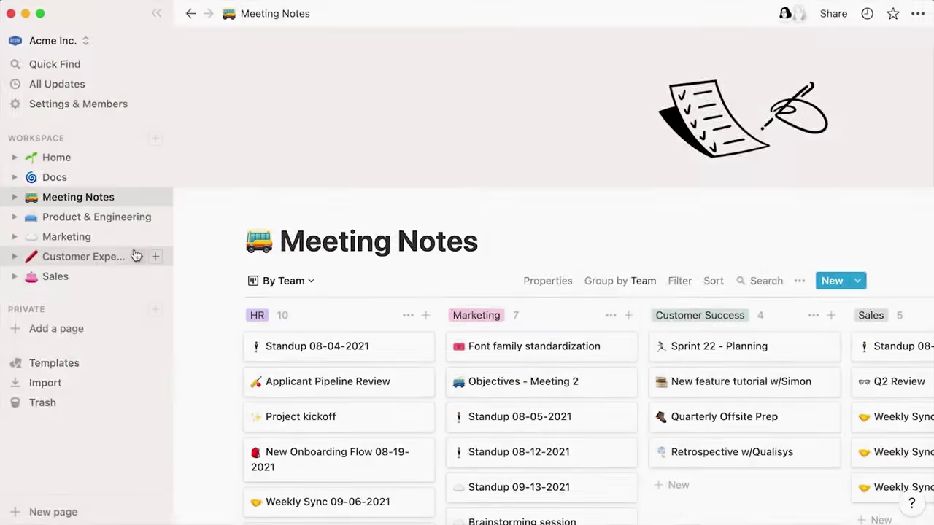
- Go from Product & Engineering through Company Home and Q1 Sales to the Meeting Notes page
click(110, 217)
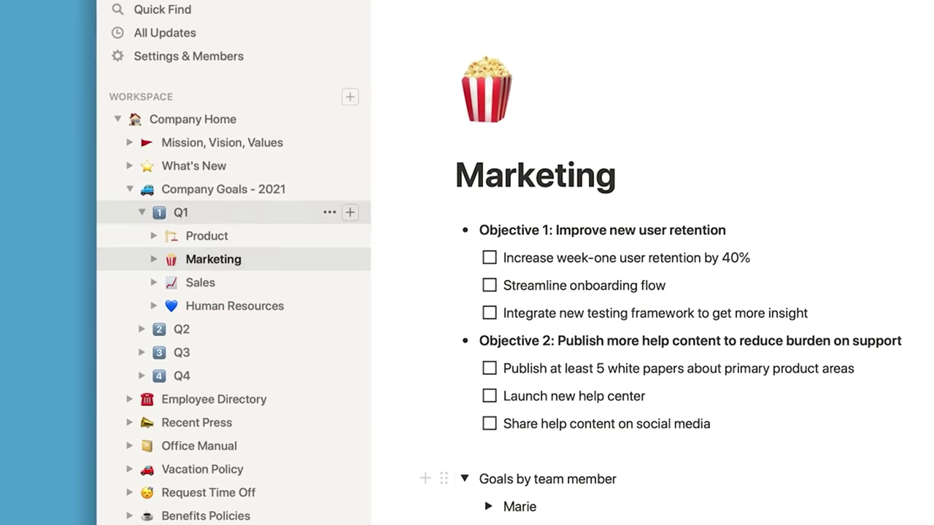
click(193, 119)
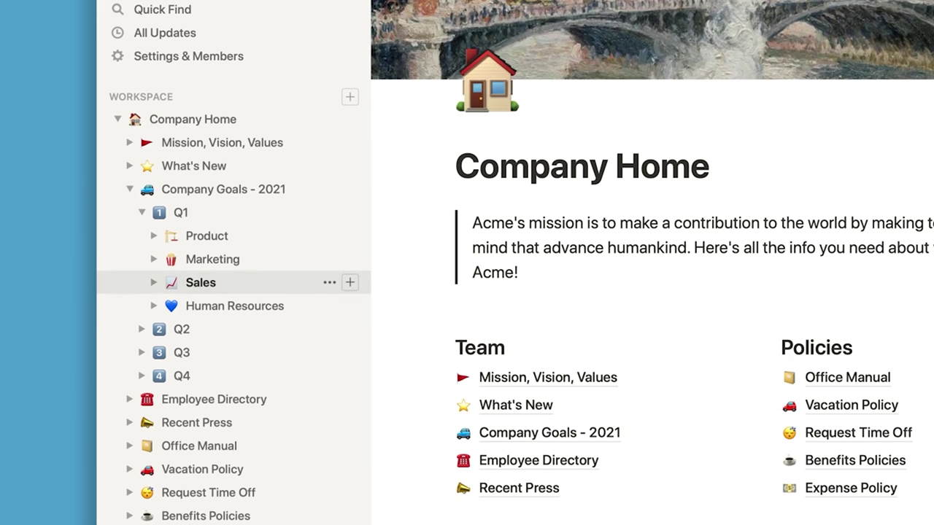
click(200, 282)
scroll(219, 408, down, 3)
click(190, 412)
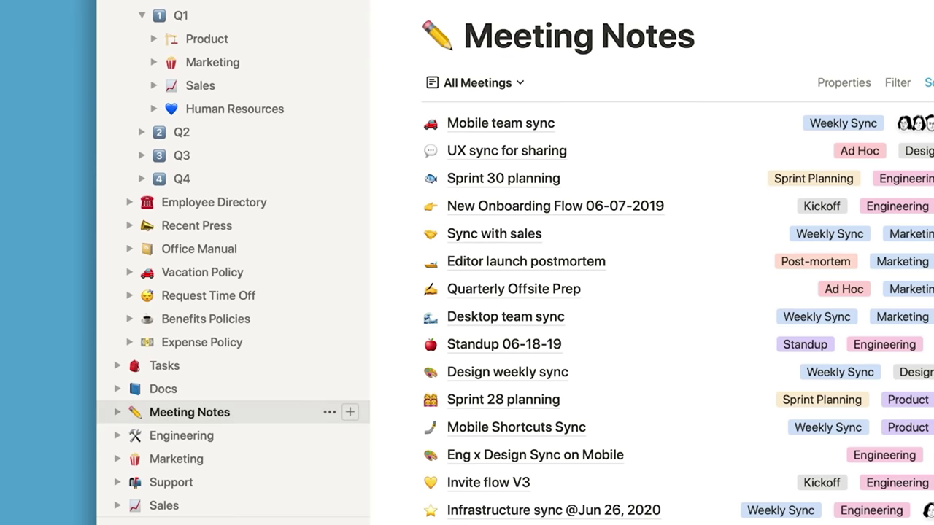